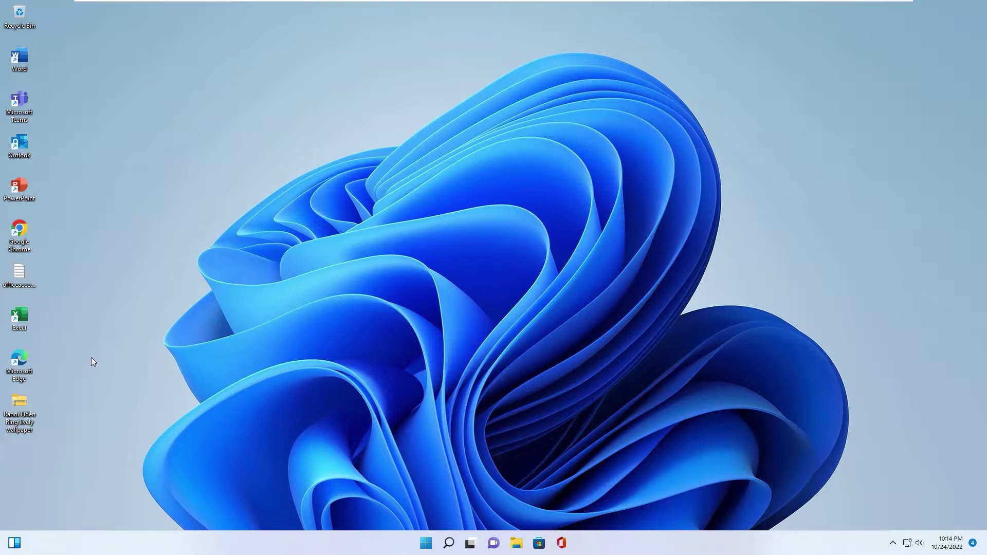
Step: Extract the Ranni Elden Ring wallpaper zip to its suggested folder and open the extracted folder
drag(23, 407, 139, 364)
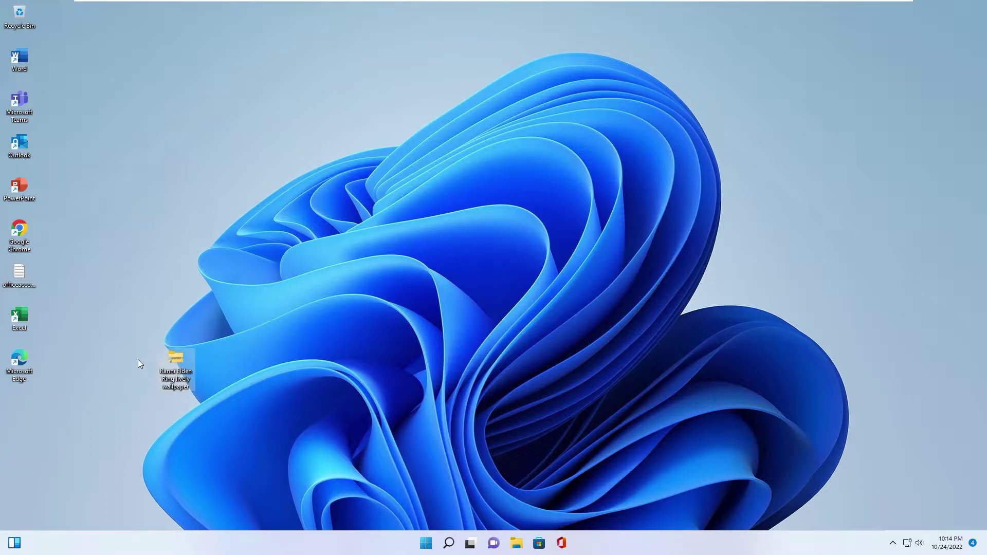
right_click(174, 365)
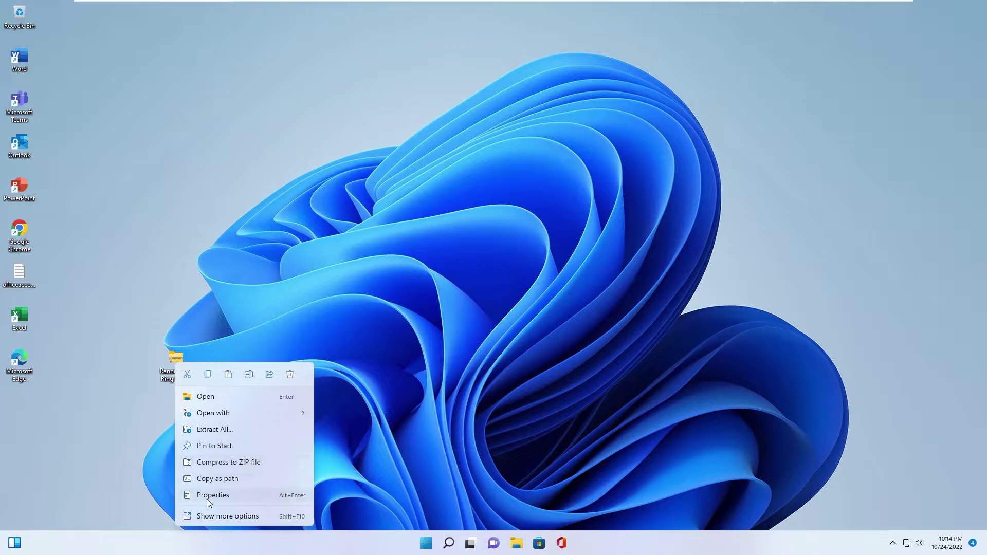
click(211, 429)
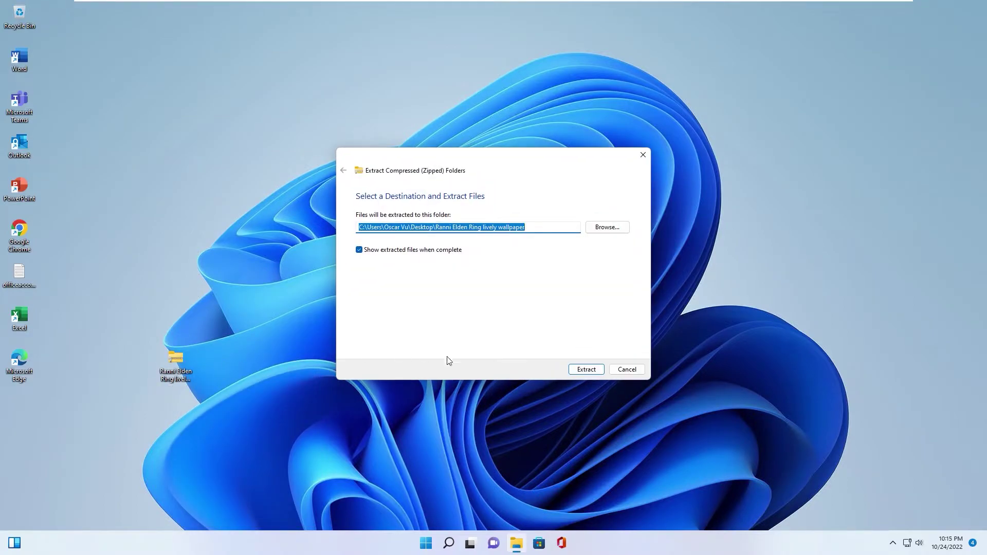
click(584, 369)
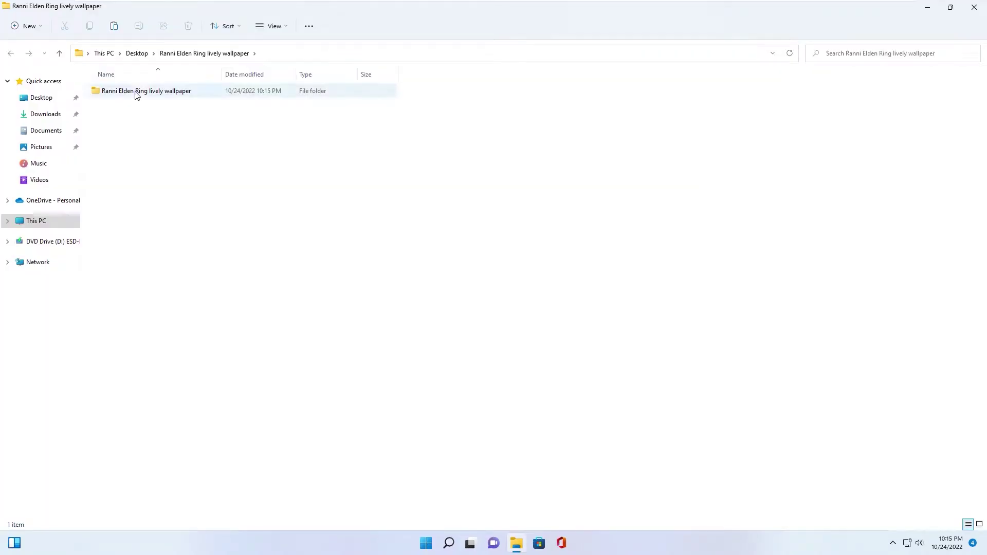
double_click(136, 95)
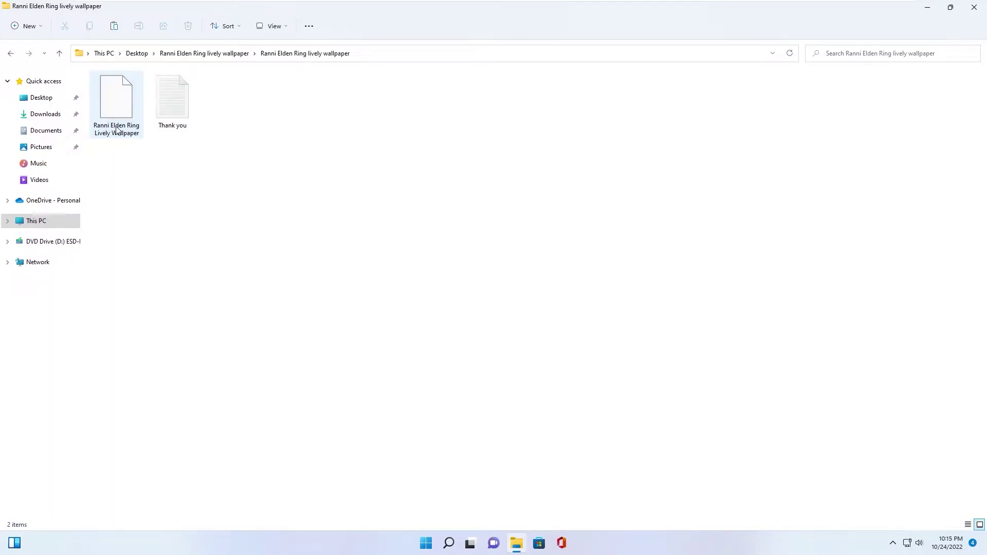
Step: Search the Microsoft Store for 'lively wallpaper', install Lively Wallpaper and launch it
key(super+d)
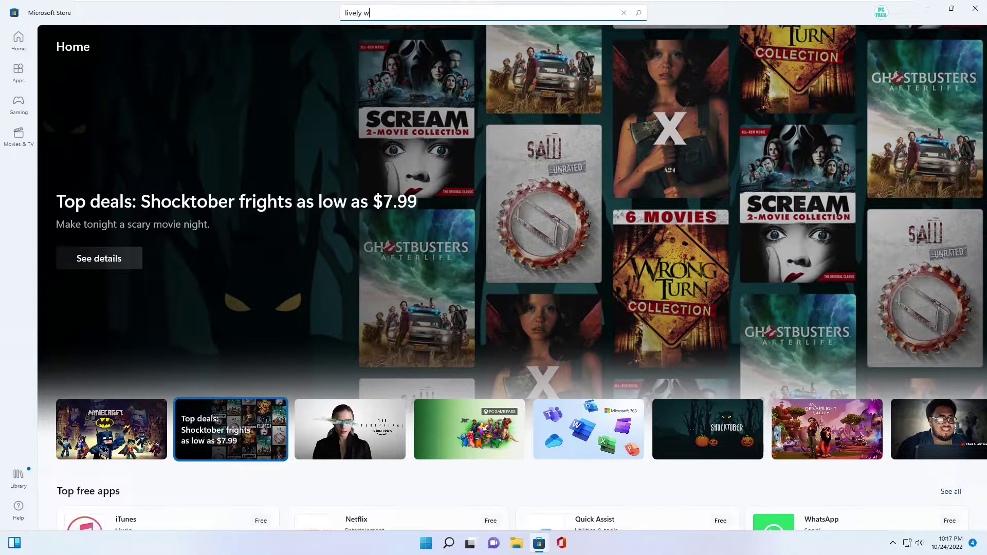
text(allpaper)
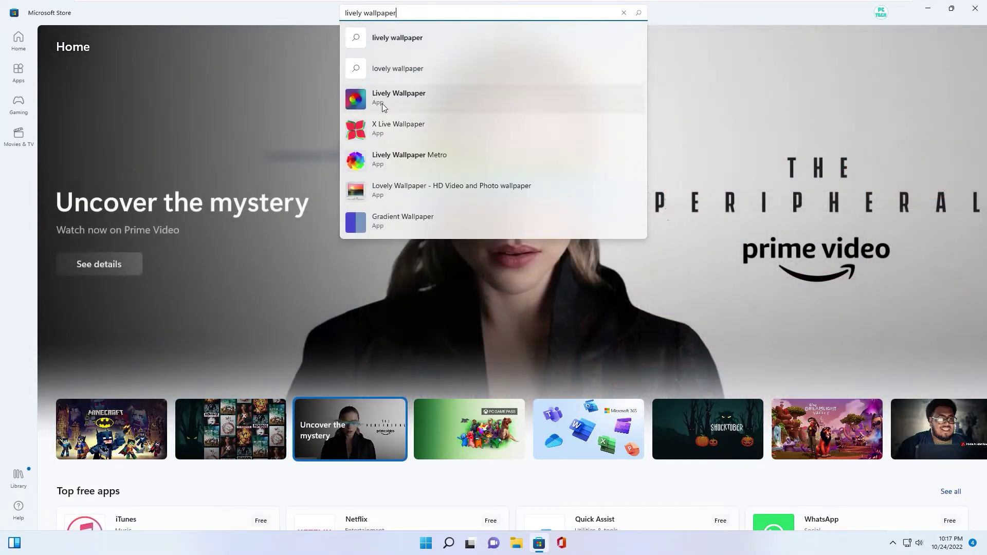
click(383, 100)
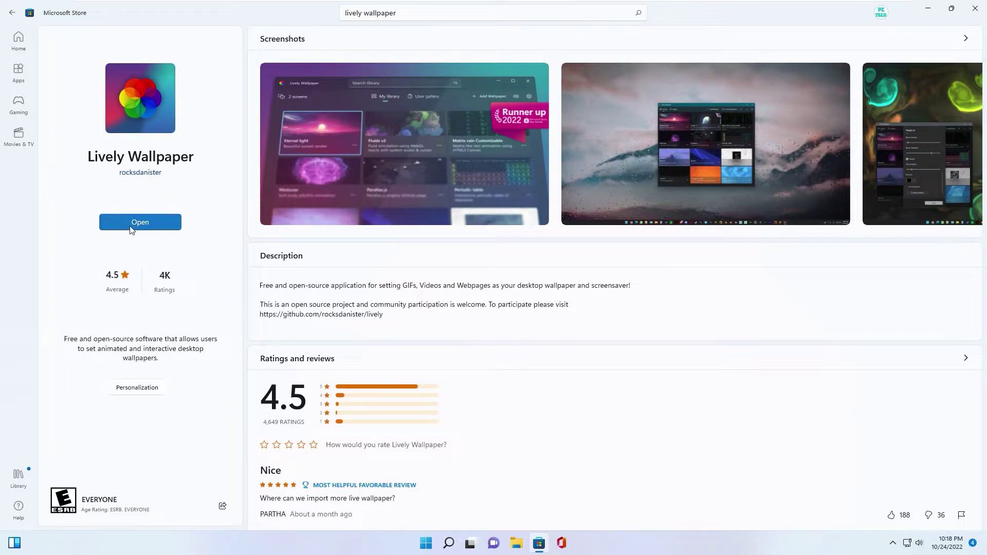
click(141, 221)
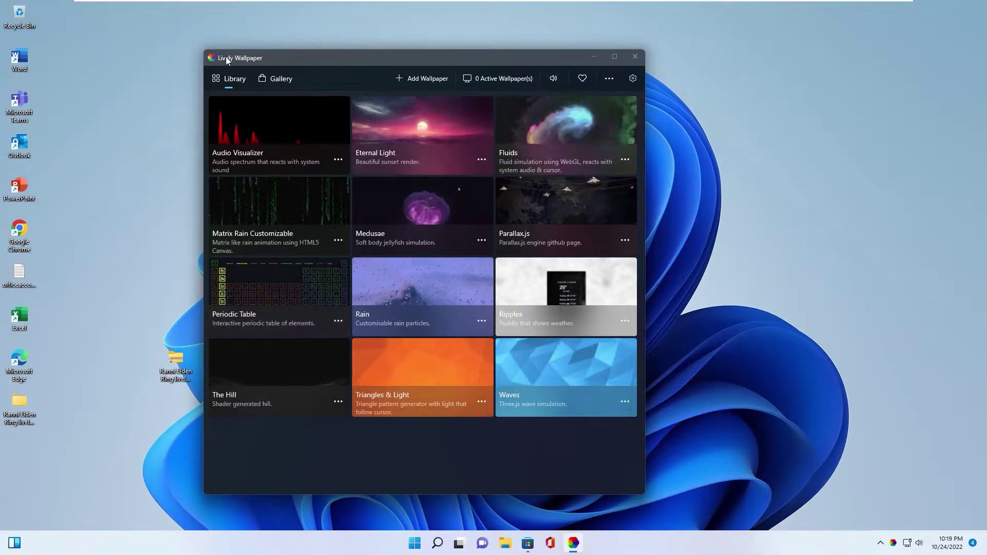
Step: Import the Ranni Elden Ring Lively Wallpaper video from the Desktop's extracted folder and apply it
drag(352, 61, 347, 57)
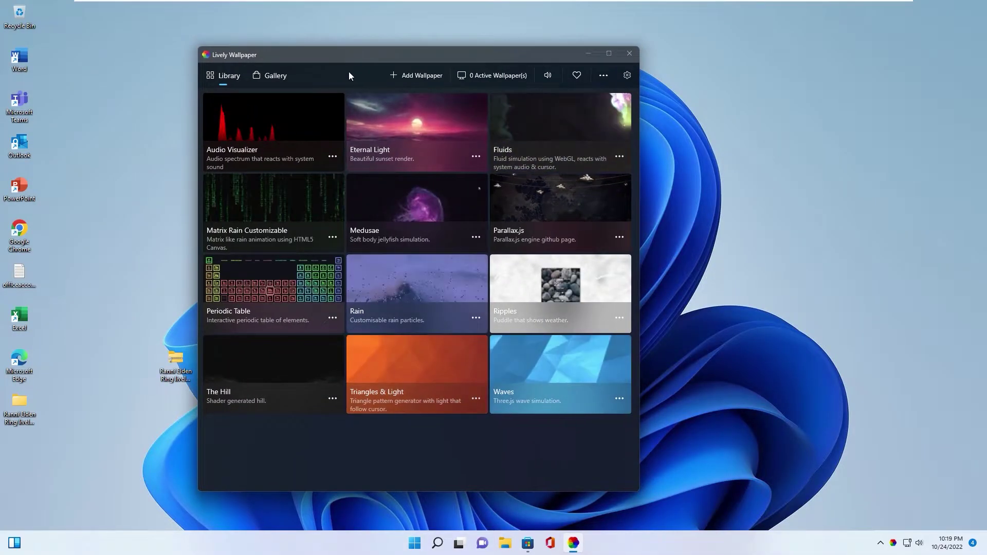
click(415, 75)
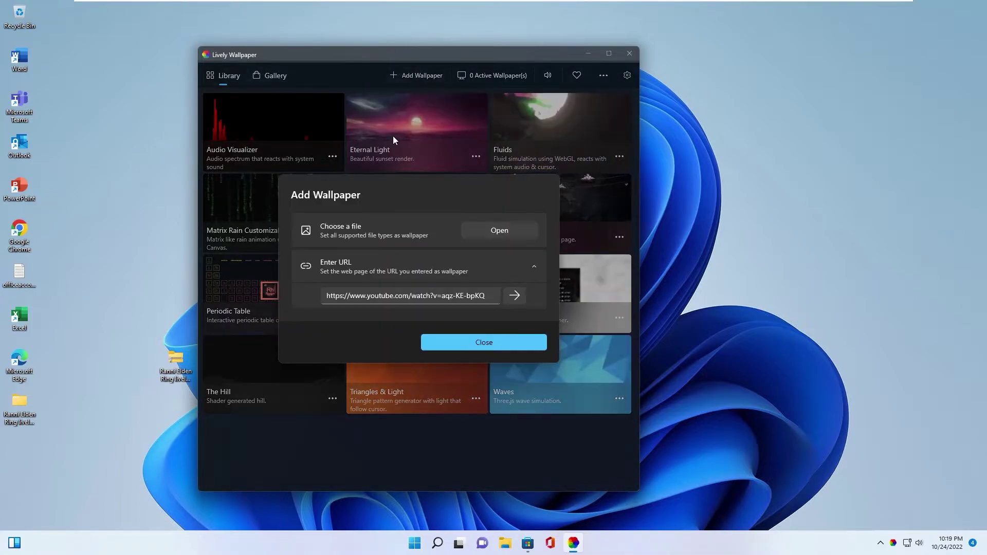
click(498, 230)
click(236, 136)
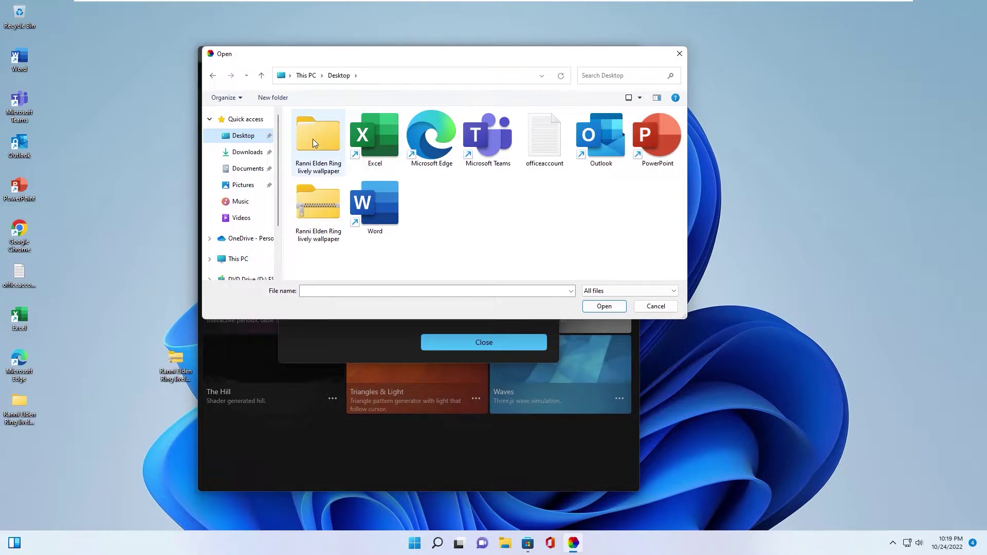
click(312, 138)
double_click(311, 137)
double_click(313, 128)
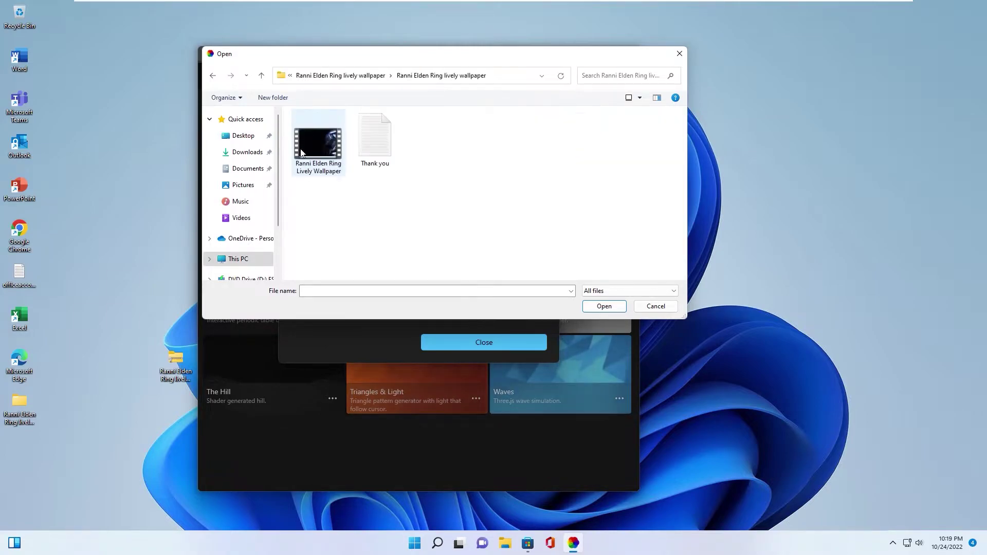
double_click(316, 146)
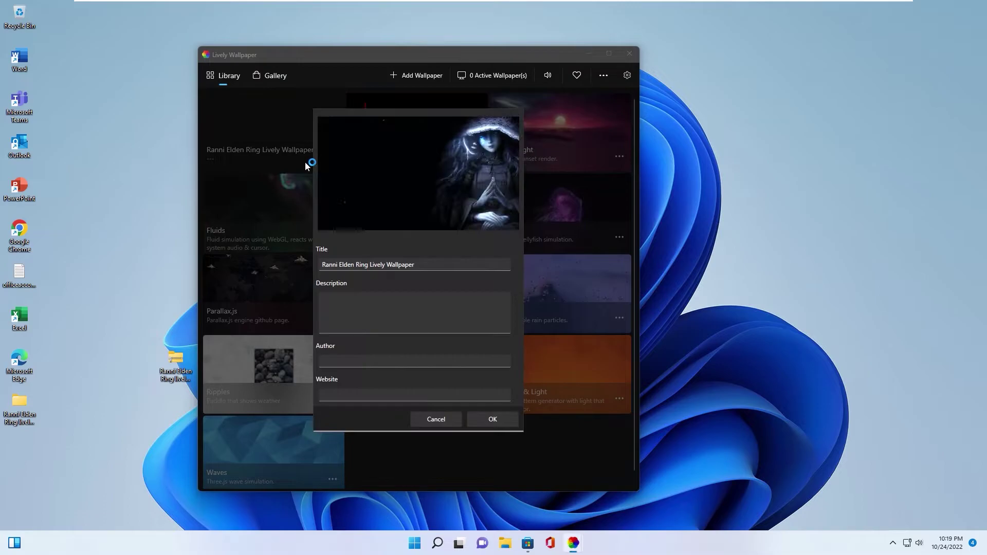
click(493, 420)
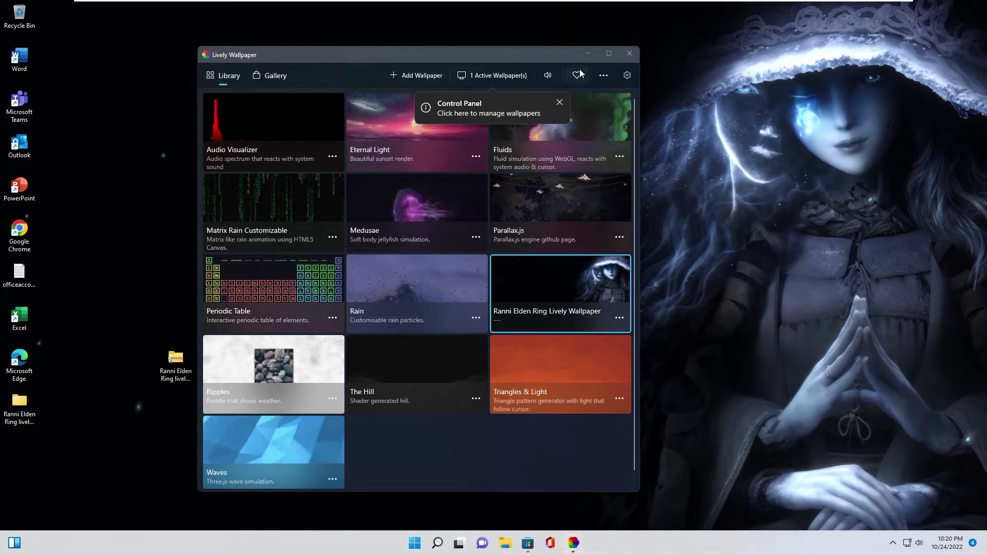
Step: Close the Lively Wallpaper window to the system tray and acknowledge the 'Please wait' notice
drag(546, 56, 527, 55)
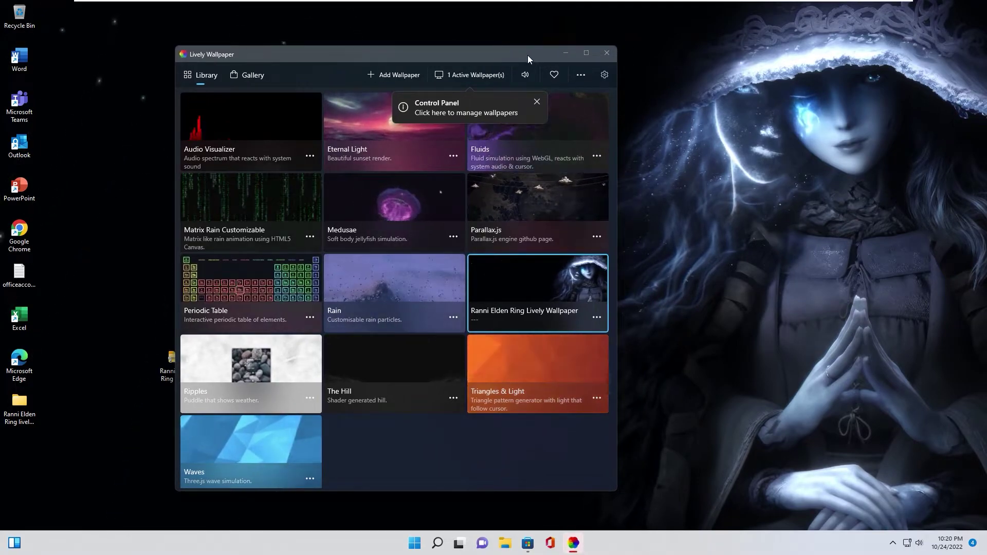
click(608, 53)
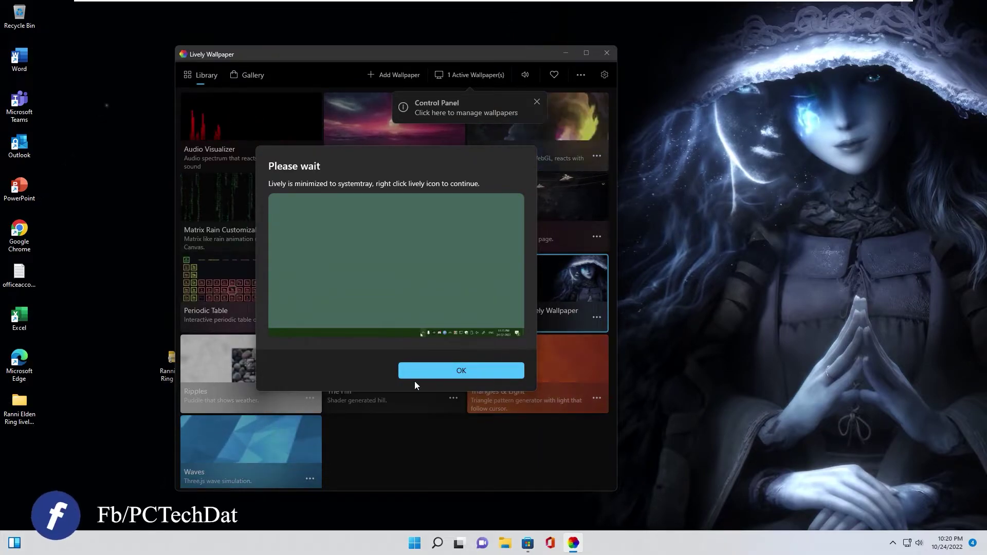
click(426, 371)
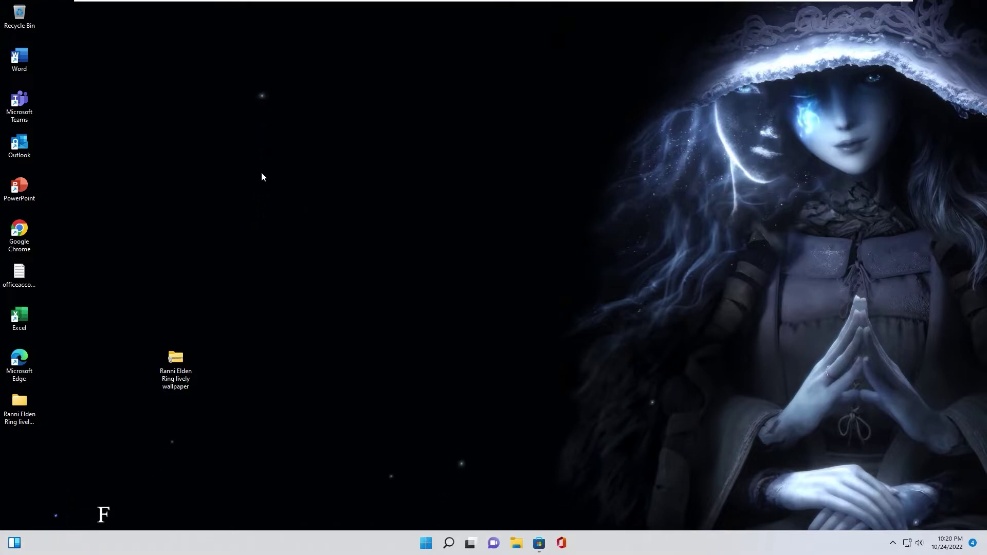
Step: Uncheck Show desktop icons in the desktop's View menu
right_click(258, 138)
mouse_move(362, 174)
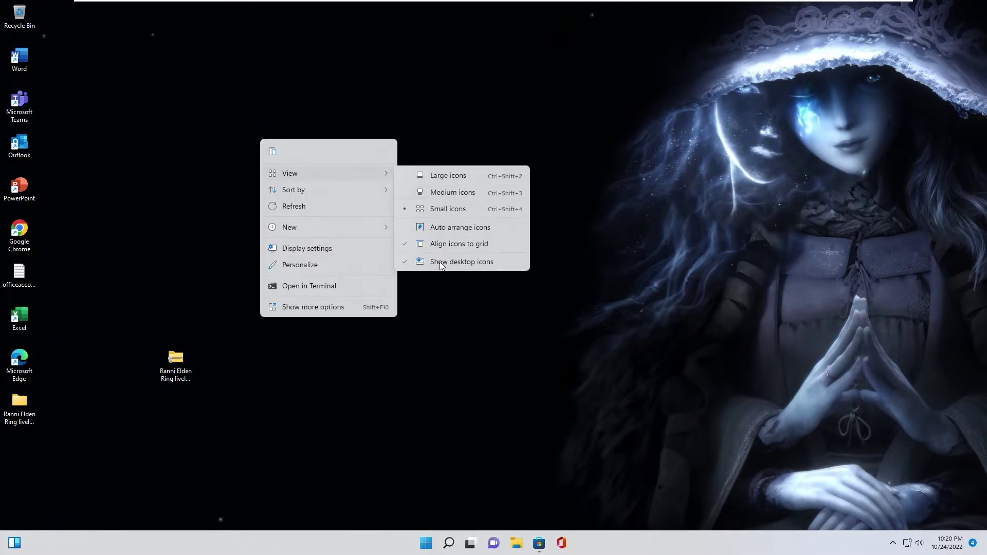
click(446, 263)
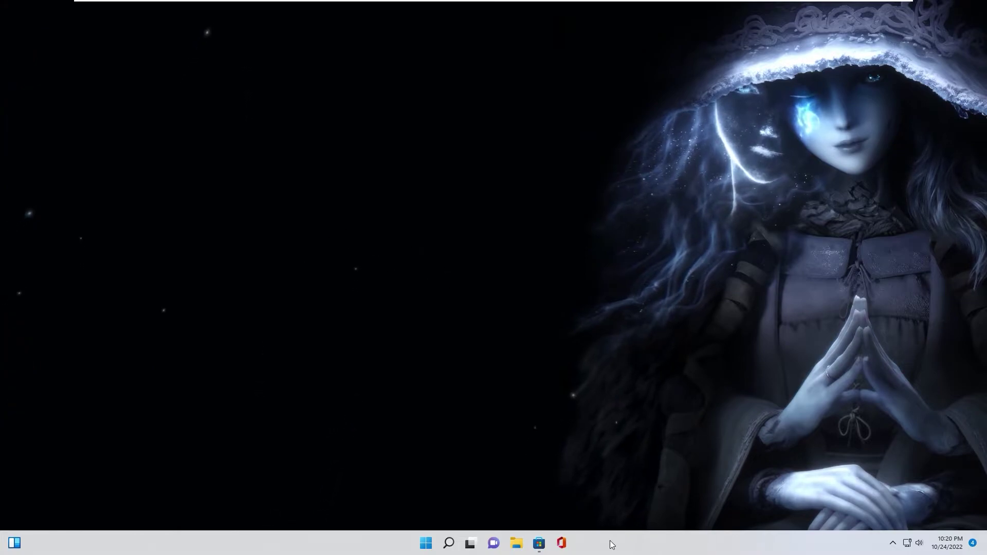
Step: Search the Store for 'translucentt', install TranslucentTB and continue past its welcome message
click(539, 543)
click(400, 13)
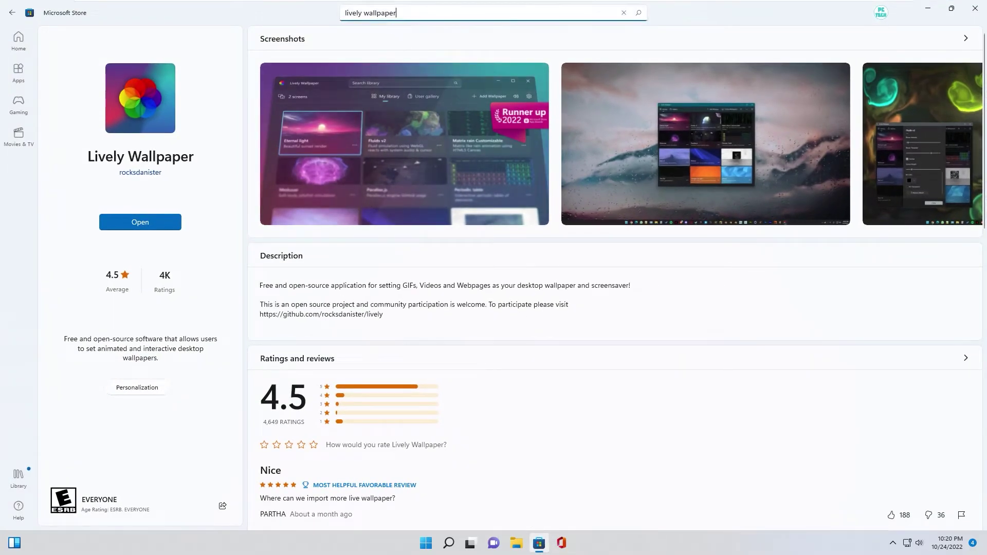
text(trans)
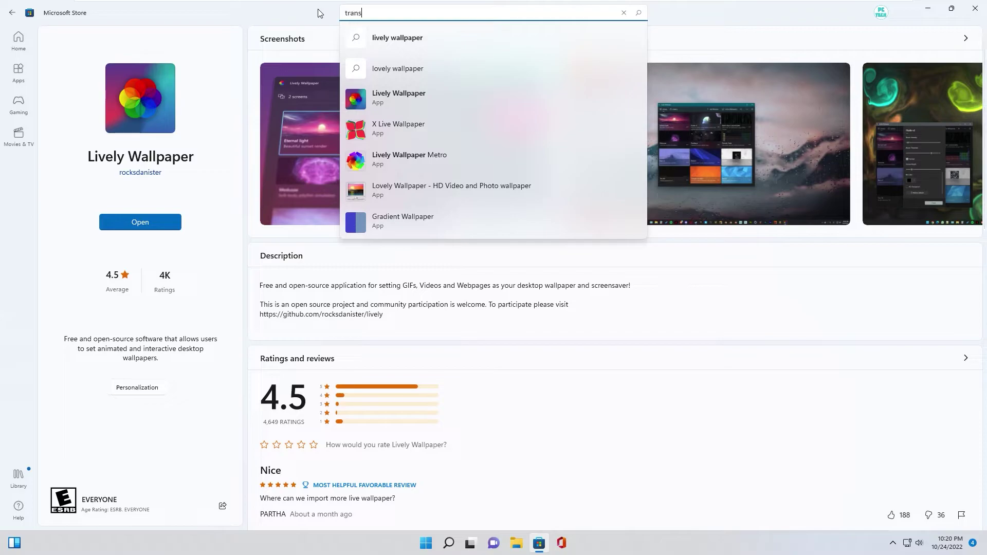
text(lucenttb)
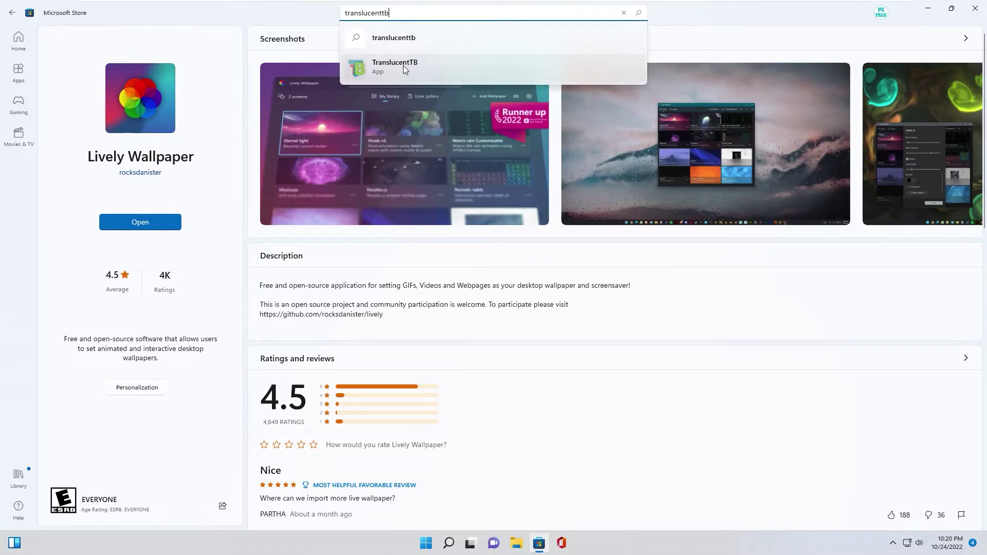
click(403, 65)
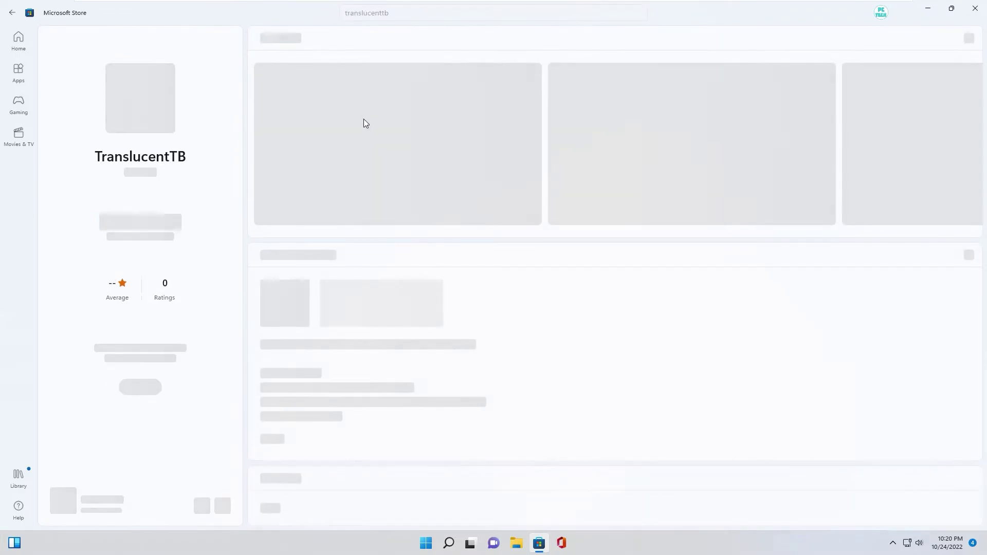
click(132, 216)
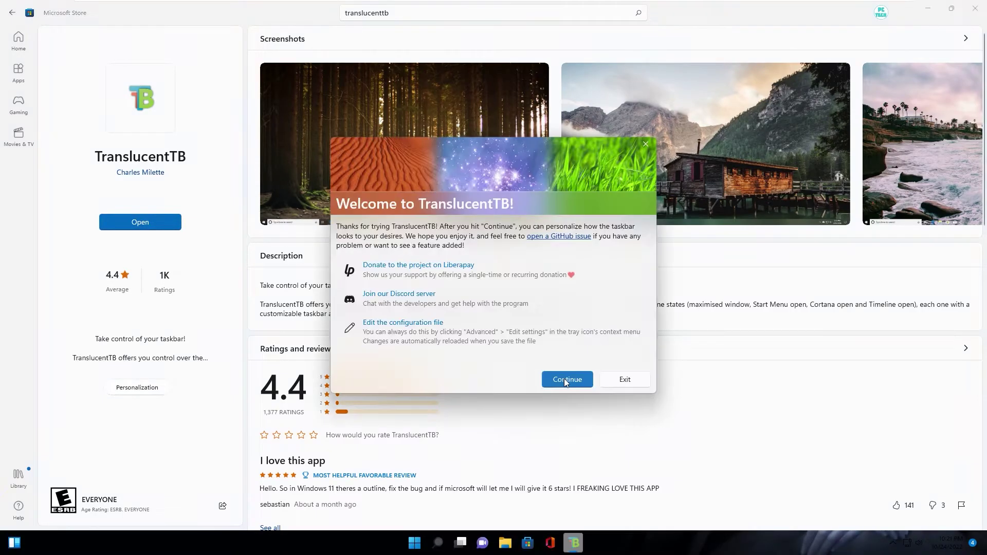
click(564, 378)
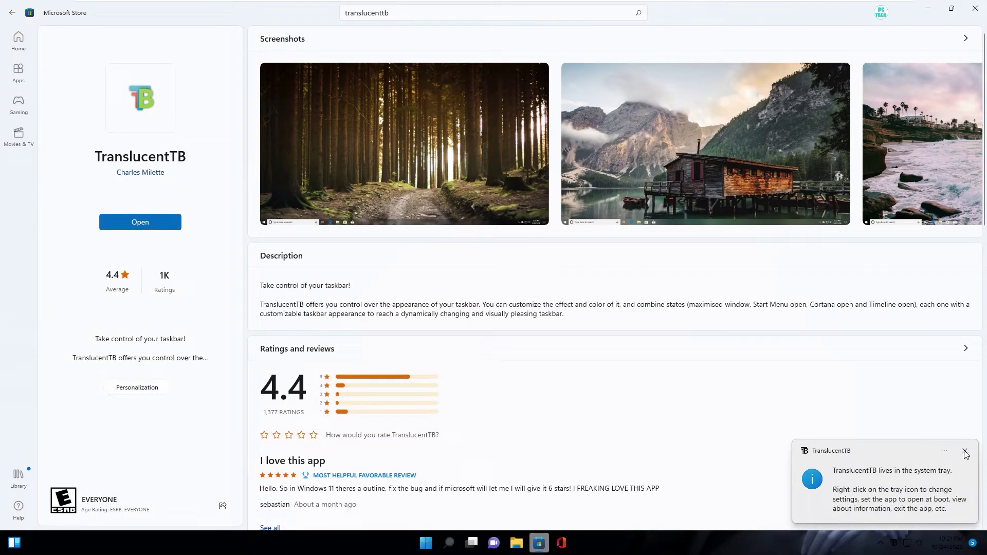
Step: Set TranslucentTB's Desktop taskbar appearance to Clear and close the Microsoft Store
click(964, 451)
click(892, 548)
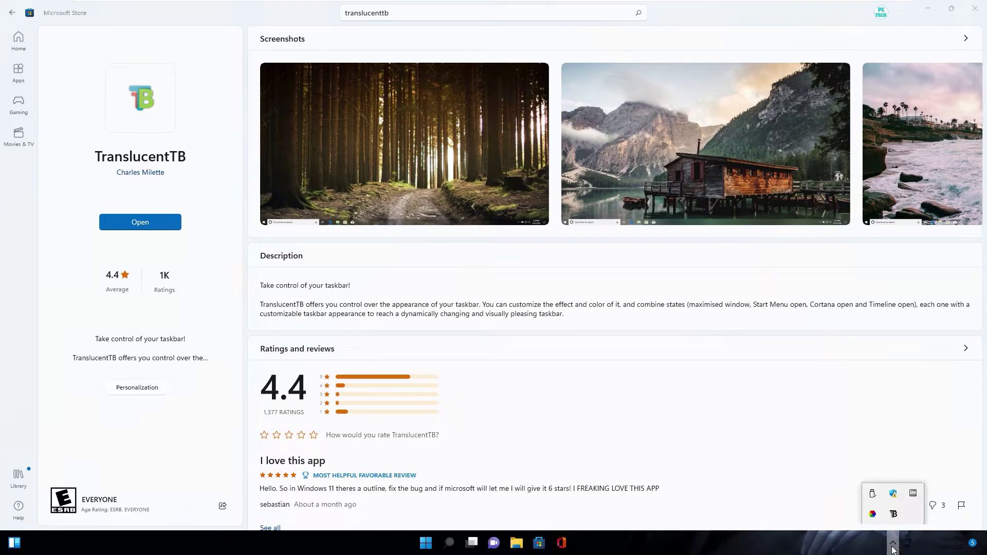
right_click(894, 515)
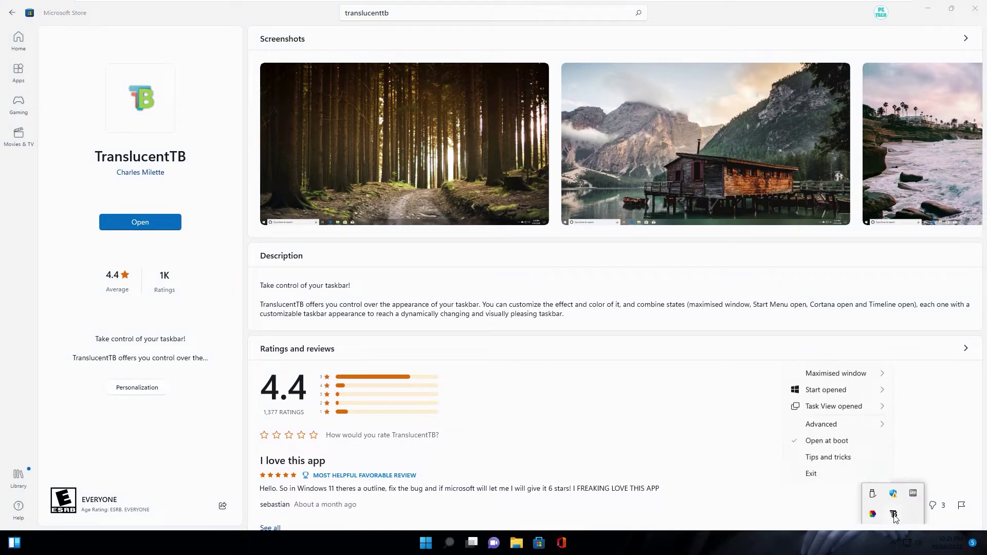
mouse_move(875, 374)
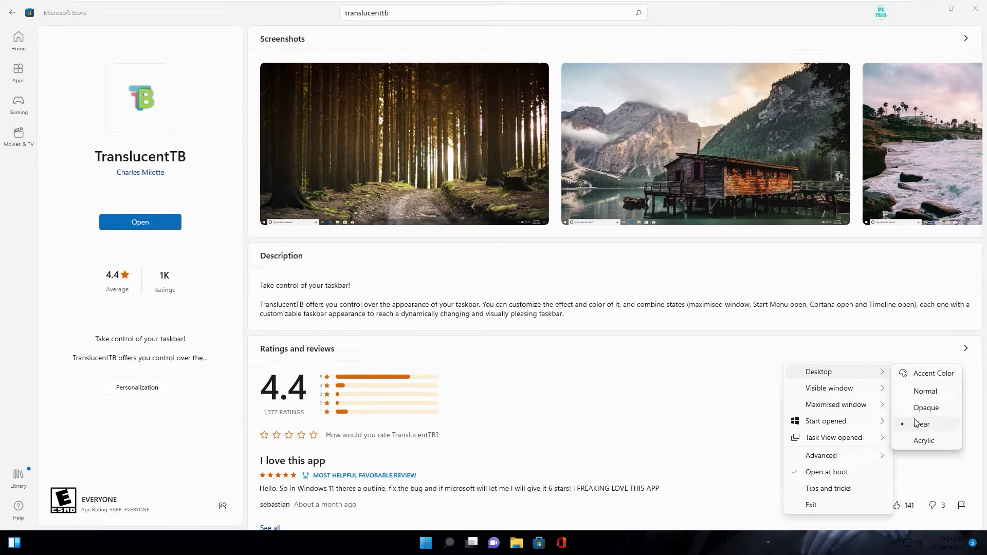
click(749, 407)
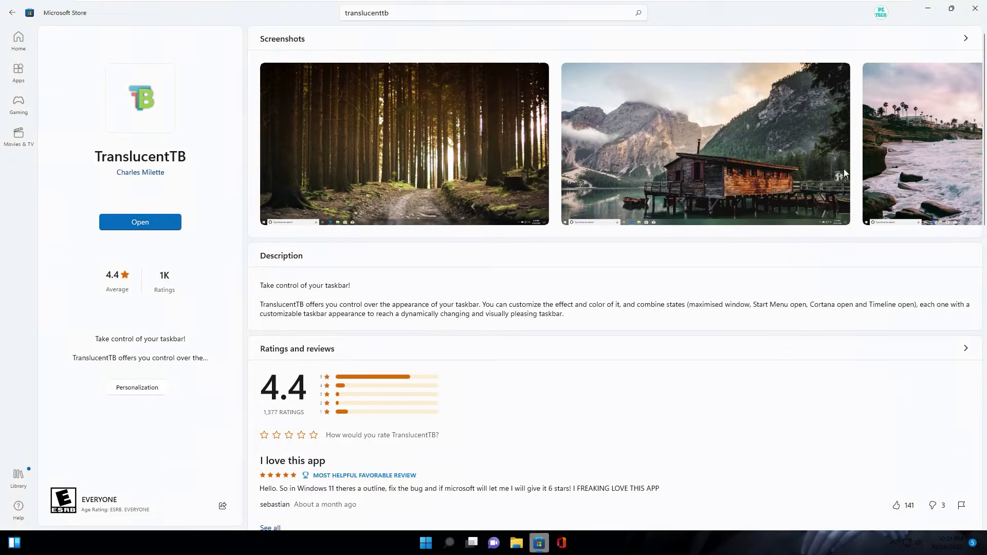
click(975, 8)
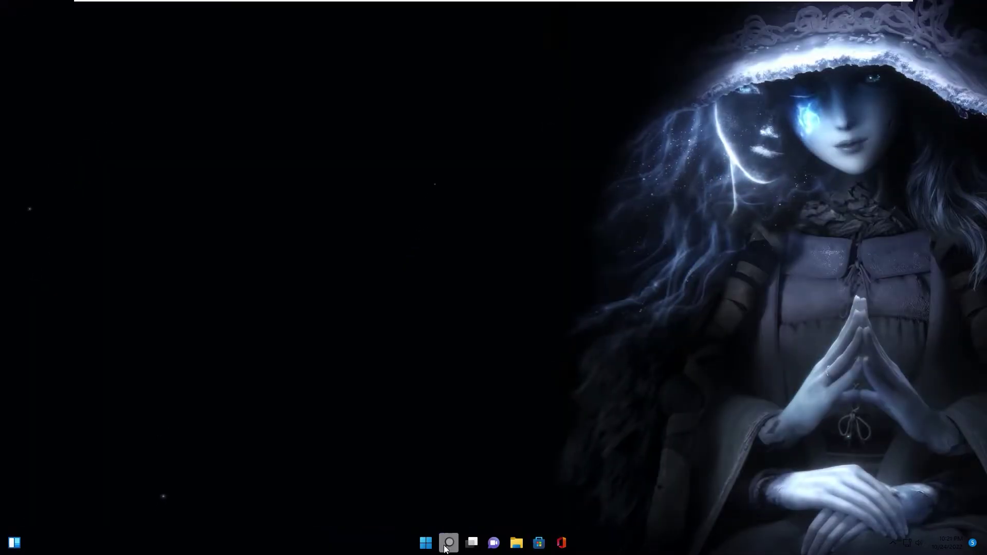
Step: Unpin Office, Microsoft Store and File Explorer from the taskbar, then open Start
mouse_move(451, 547)
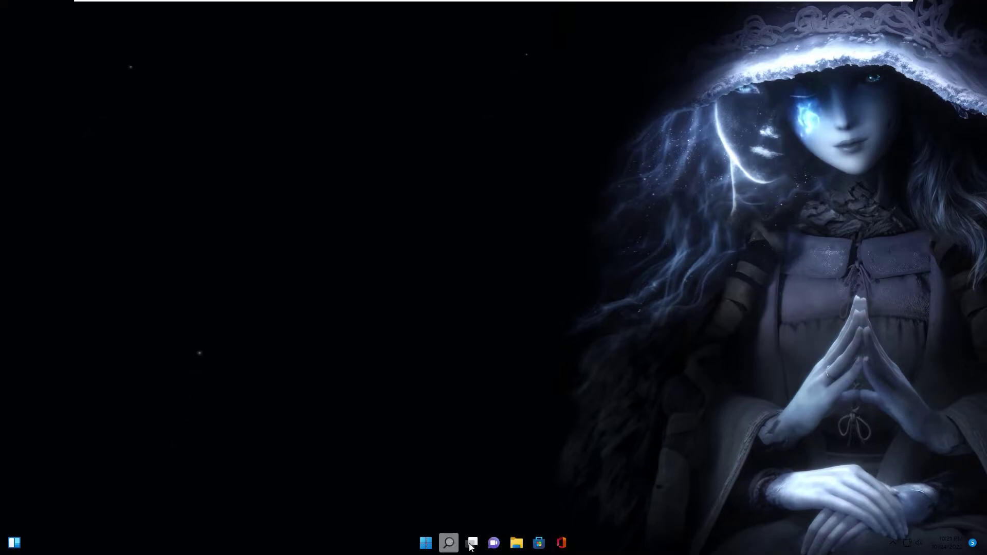
right_click(563, 543)
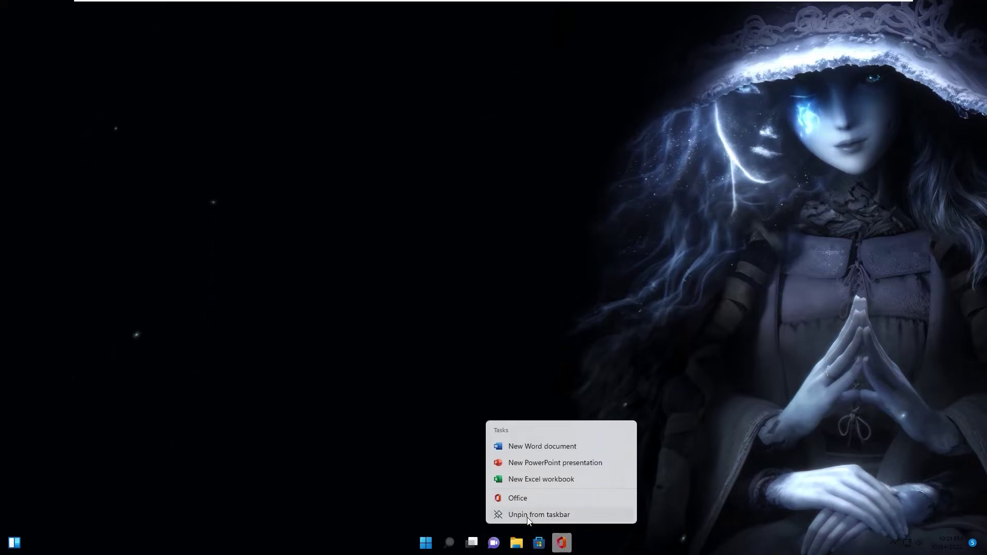
click(535, 513)
right_click(540, 547)
click(524, 512)
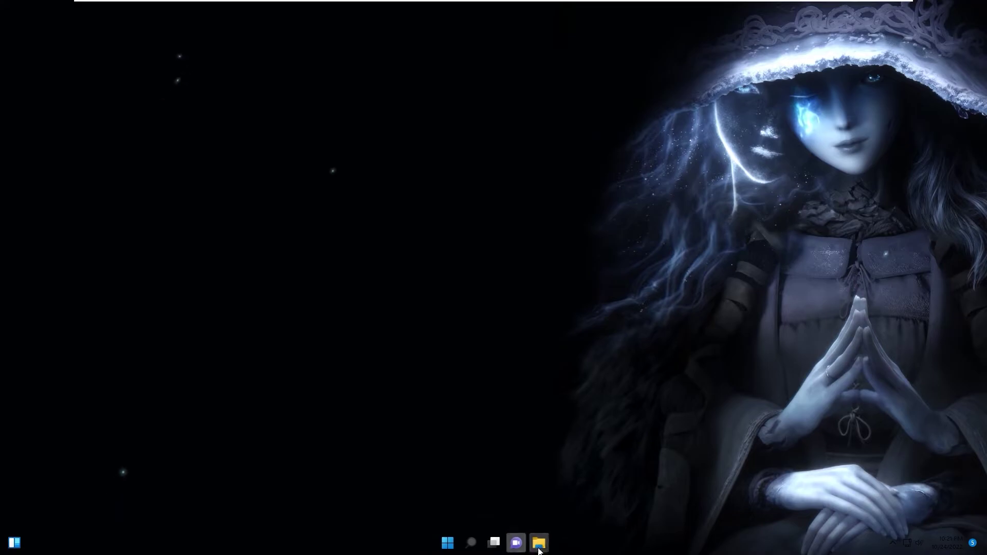
right_click(538, 544)
click(507, 512)
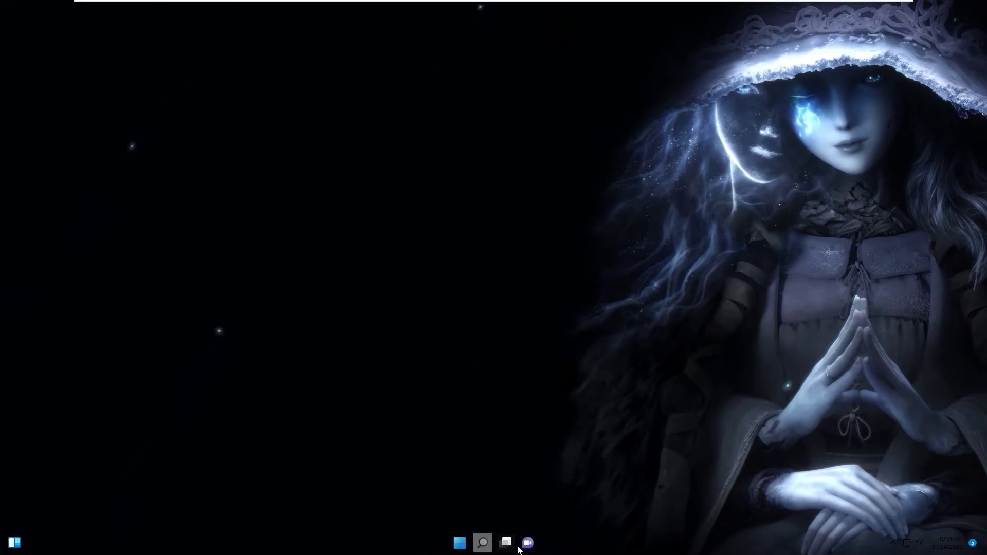
click(469, 544)
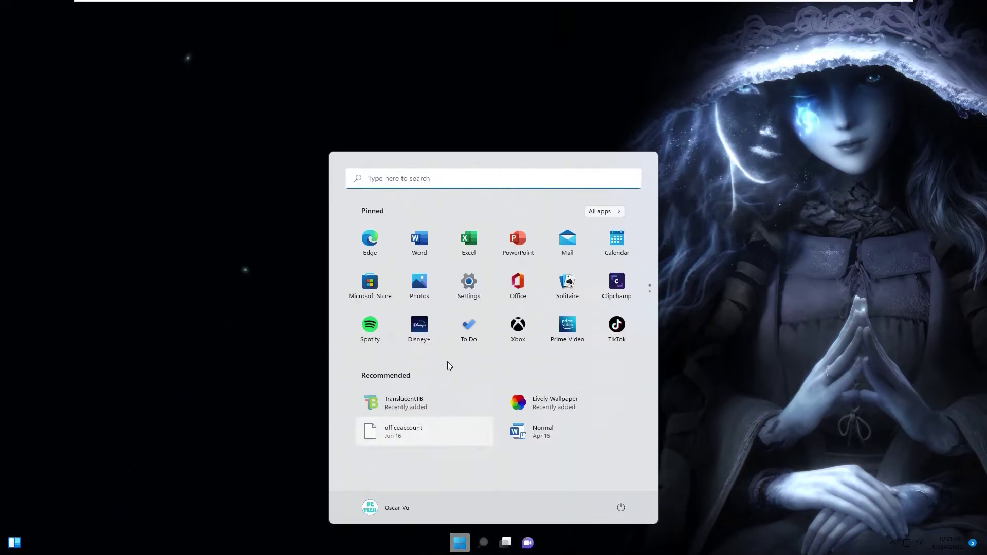
Step: Turn off Search, Task view and Chat in Personalization > Taskbar settings, then close Settings
click(449, 303)
click(57, 171)
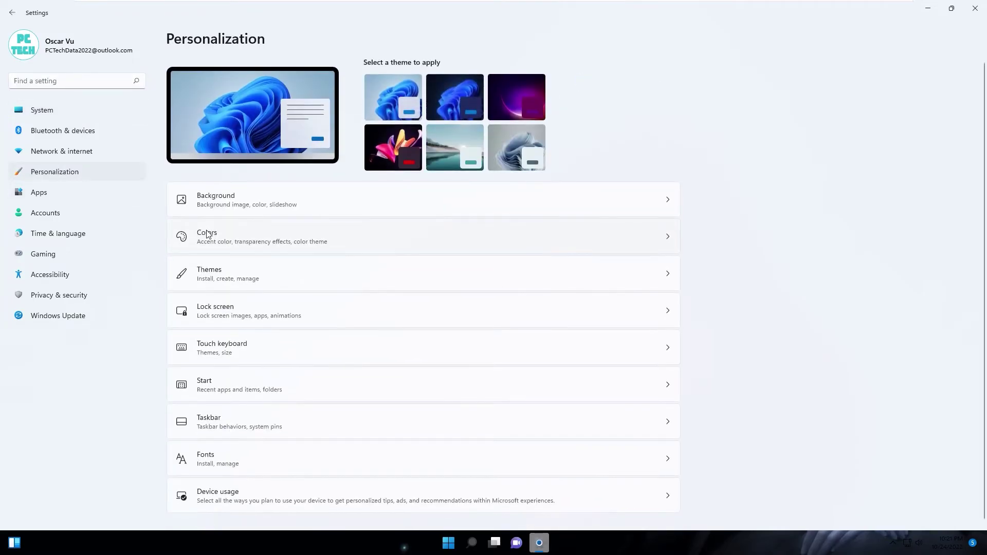
click(231, 428)
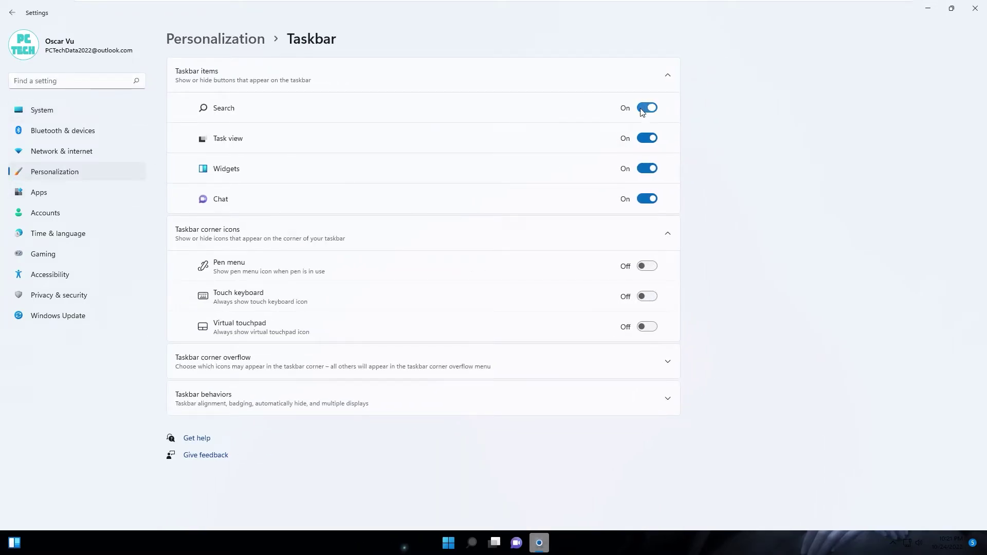
click(643, 110)
click(643, 139)
click(643, 200)
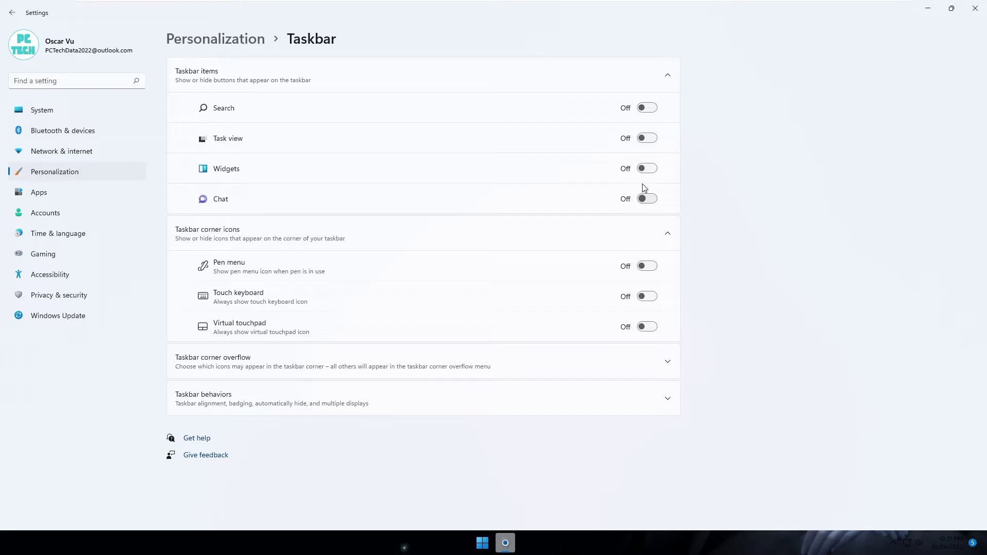
click(975, 9)
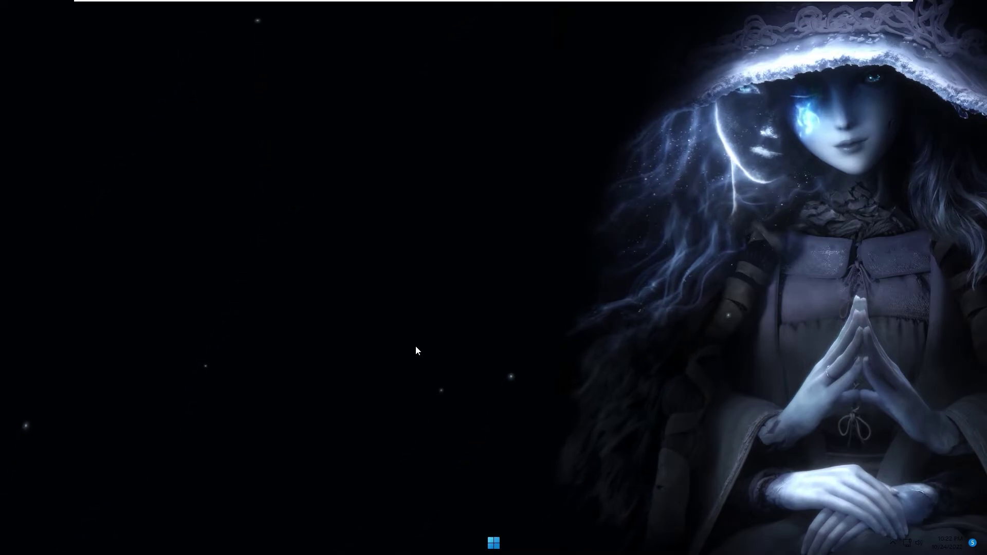
Step: Press the Windows key to show the Start menu with pinned apps and recommended files
key(super)
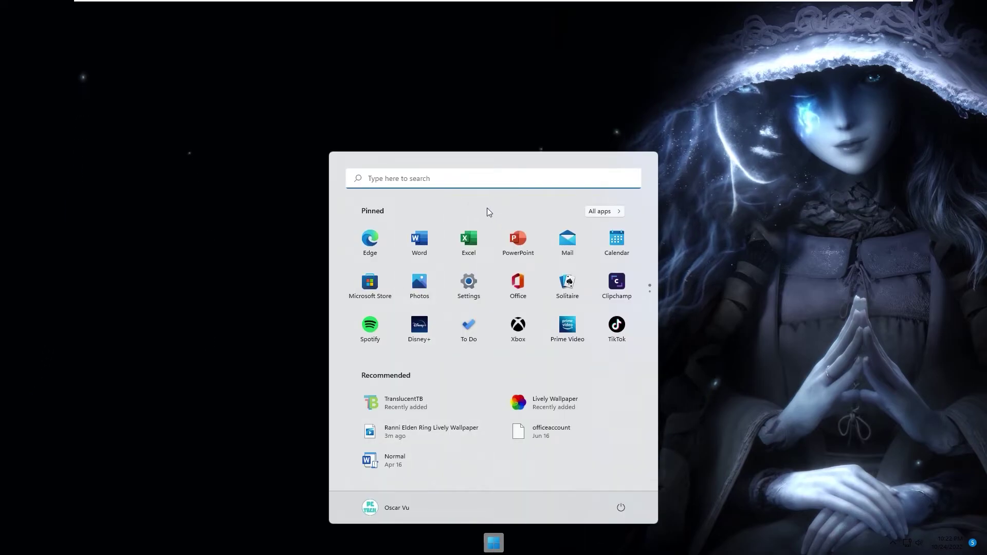
Step: Launch Edge and open the PCTech channel's 'Skins rainmeter for Windows desktop' playlist
click(370, 241)
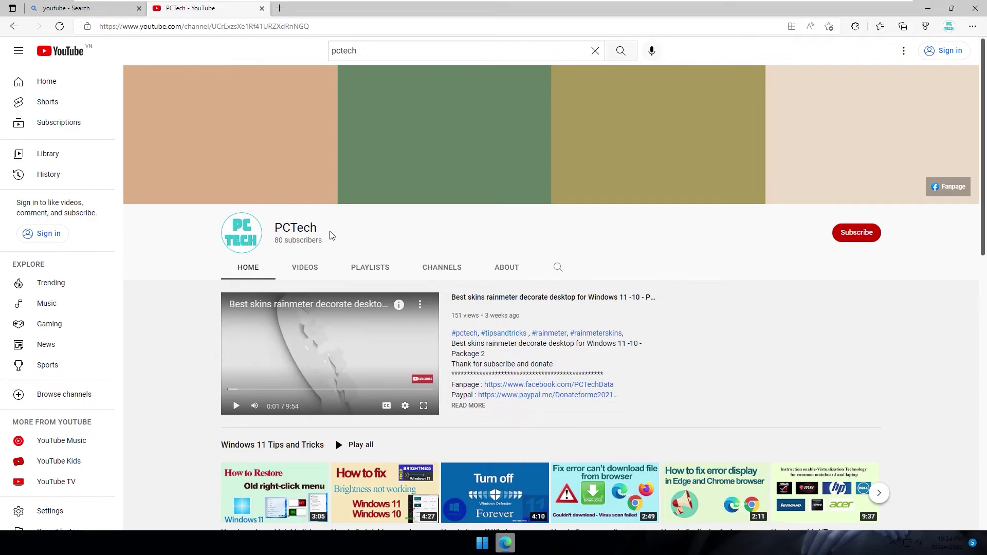
click(366, 268)
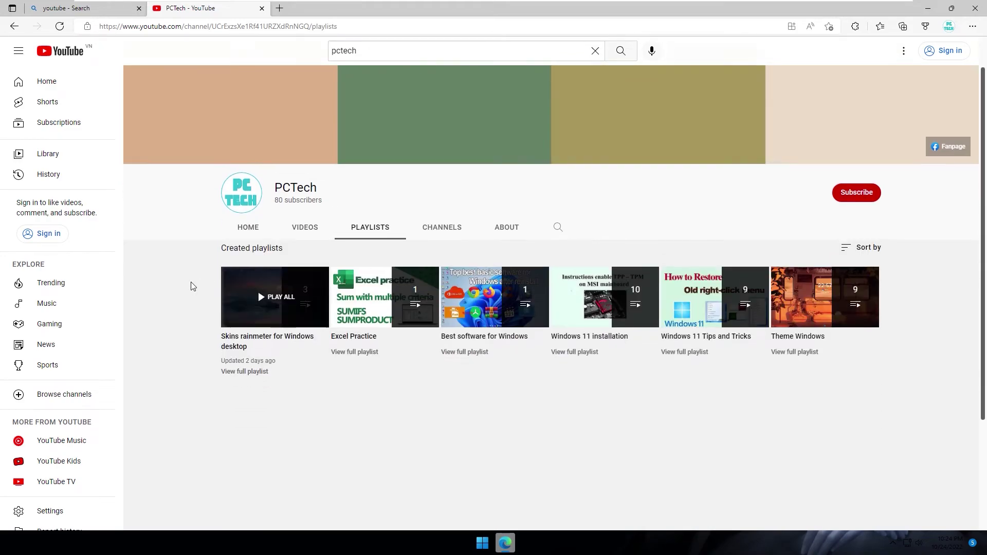
scroll(235, 325, down, 2)
click(236, 324)
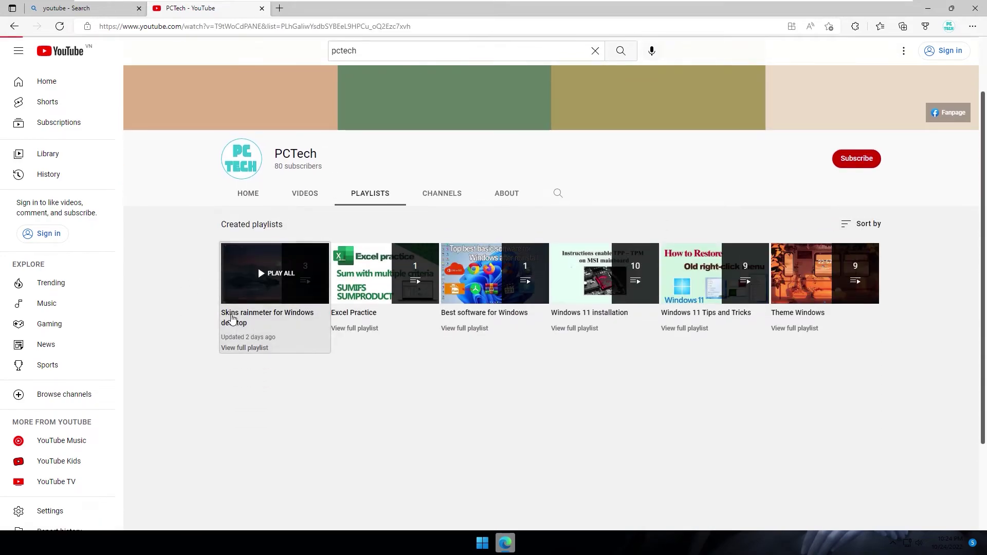